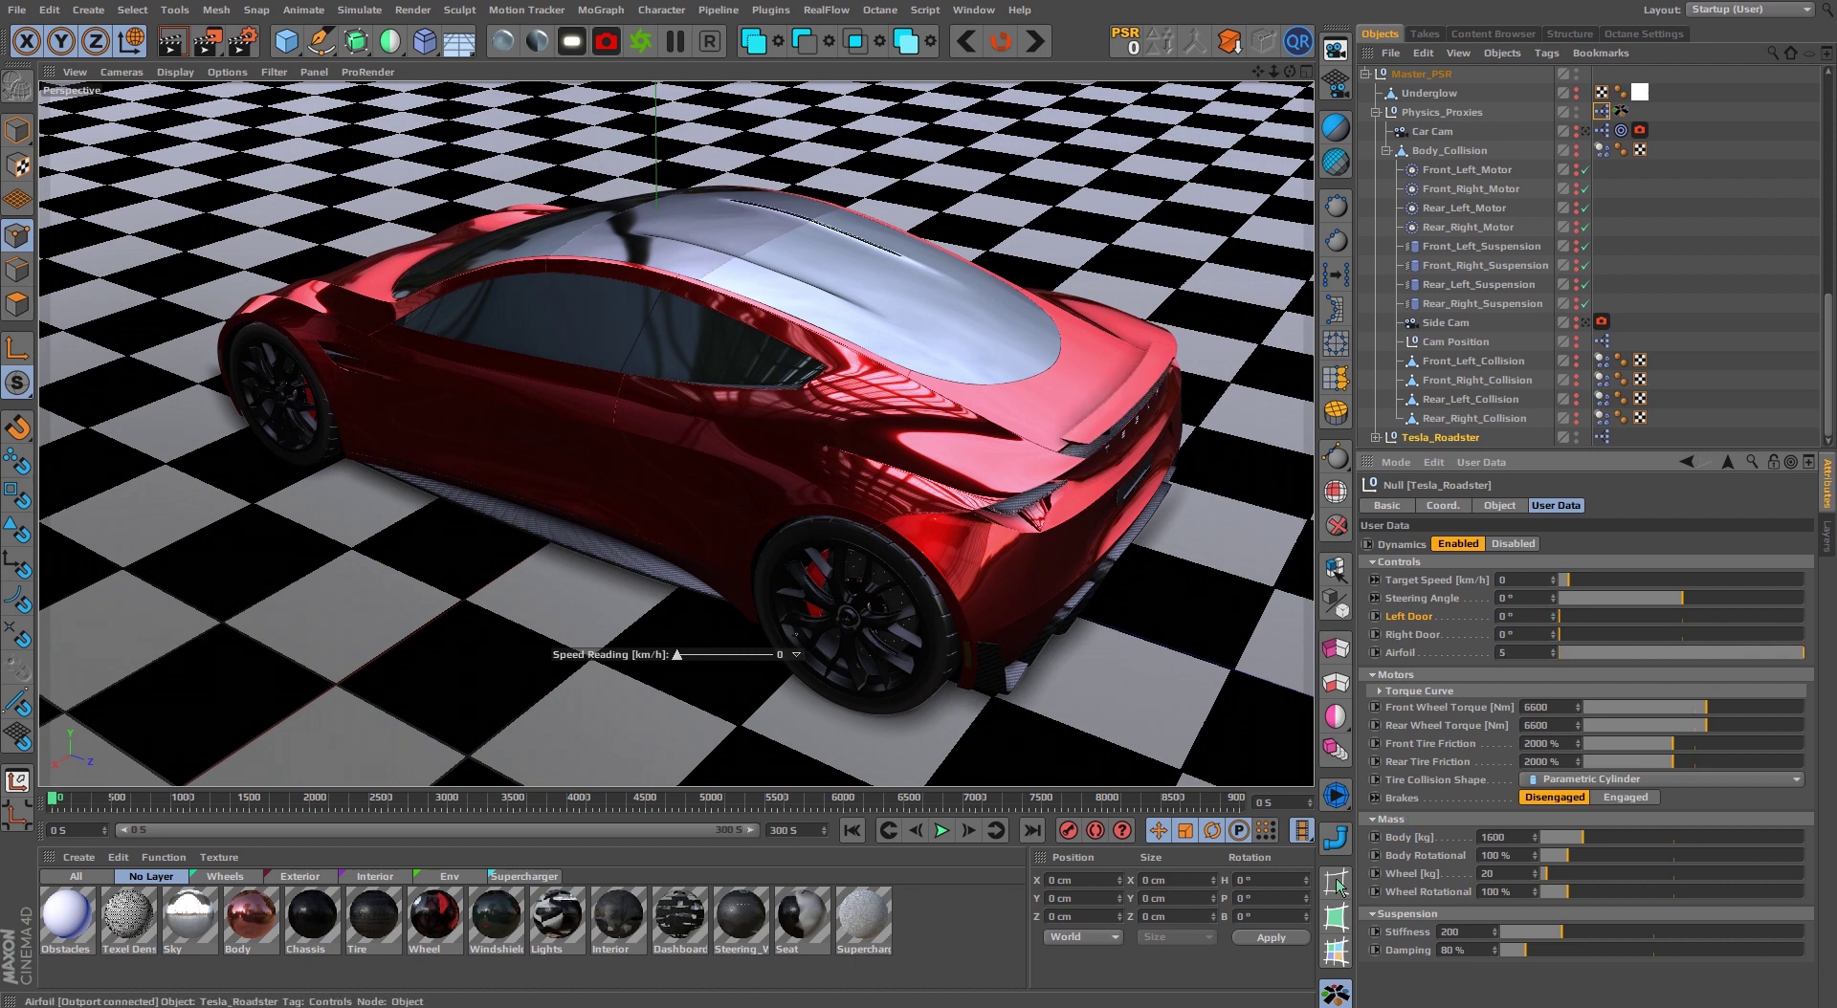
# Step: Set Airfoil to 5 to raise the spoiler, then try Left Door and Steering Angle
pyautogui.moveTo(1578, 659); pyautogui.dragTo(1803, 654)
pyautogui.moveTo(1569, 620); pyautogui.dragTo(1823, 641)
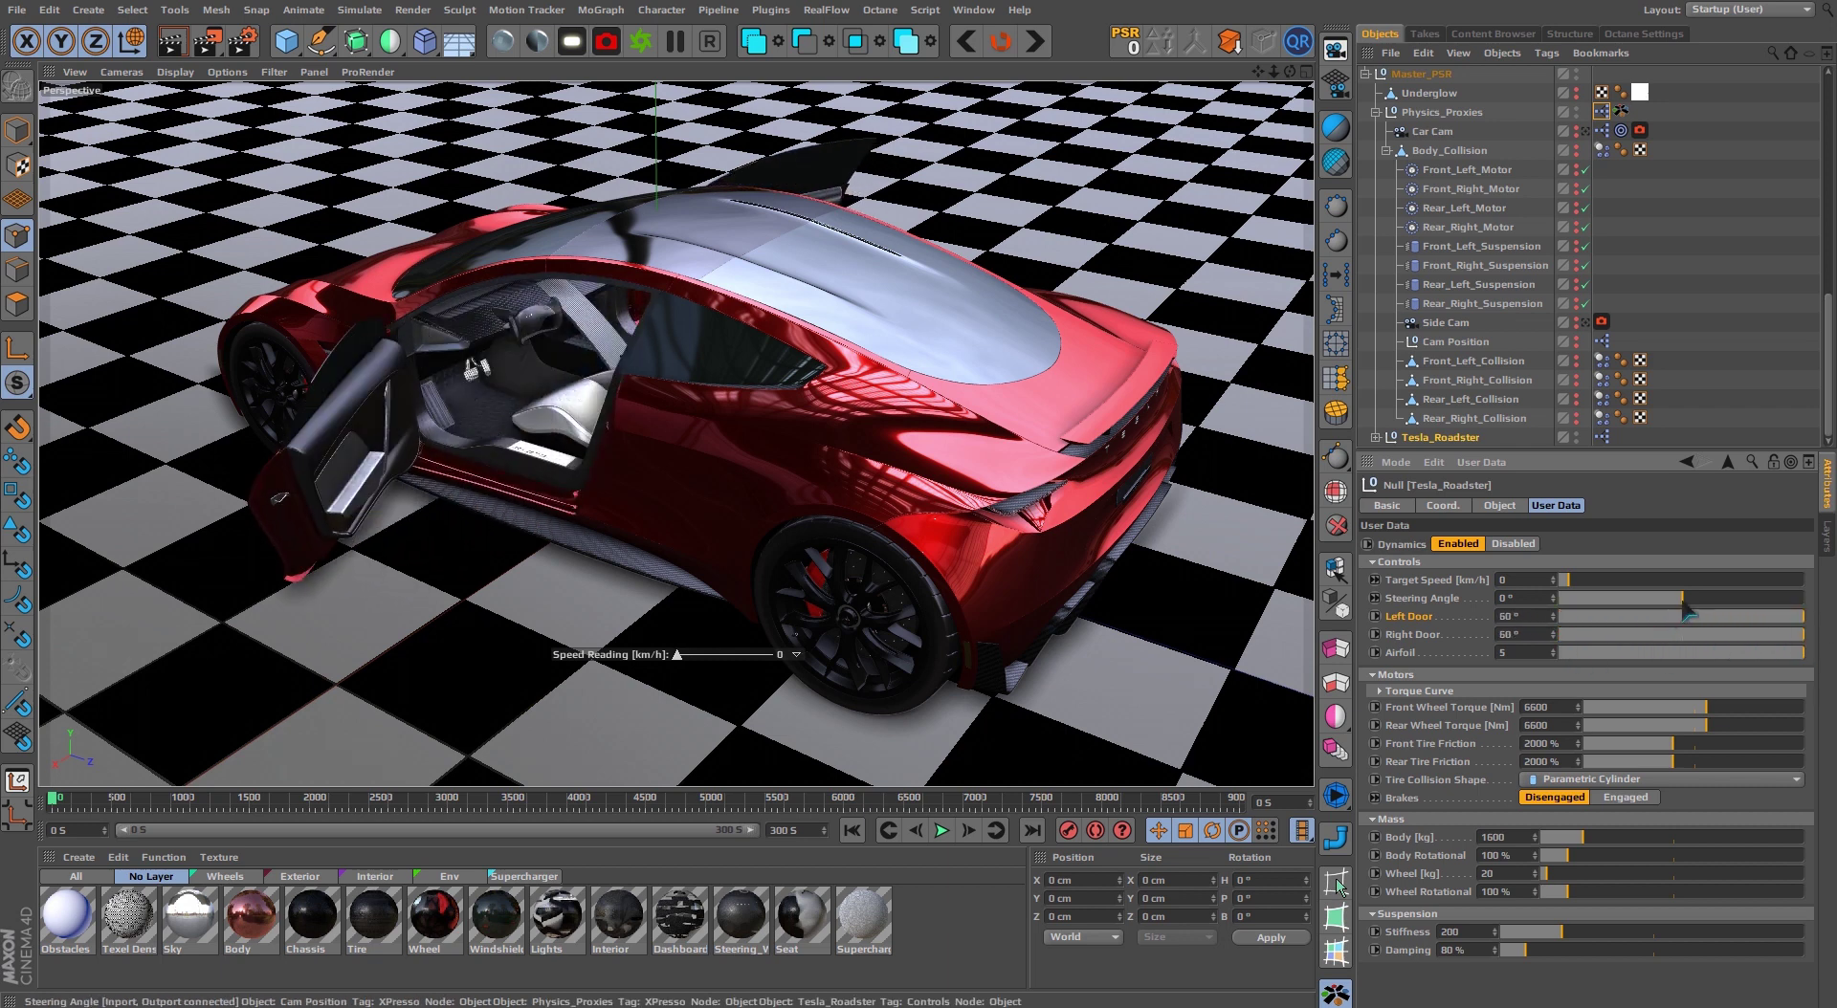
pyautogui.moveTo(1682, 598)
pyautogui.mouseDown()
pyautogui.moveTo(1622, 624)
pyautogui.moveTo(1686, 616)
pyautogui.moveTo(1581, 602)
pyautogui.moveTo(1690, 622)
pyautogui.moveTo(1555, 617)
pyautogui.moveTo(1543, 634)
pyautogui.mouseUp()
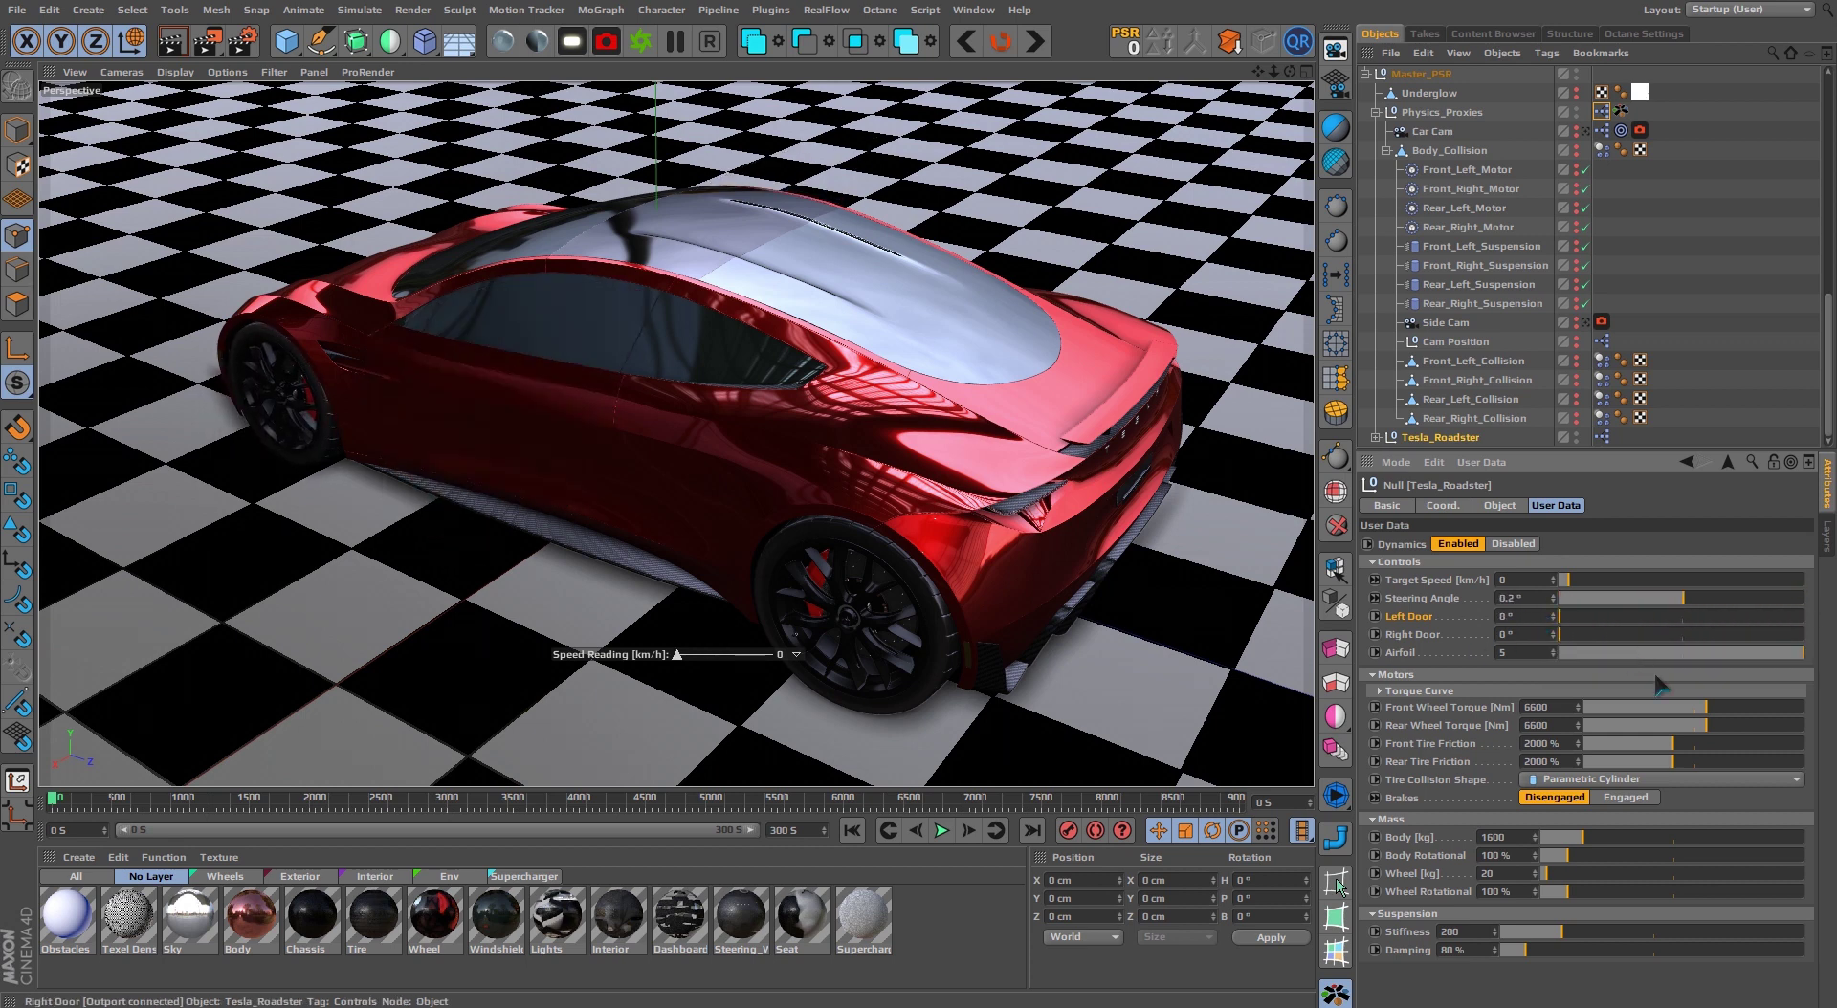
pyautogui.click(1445, 691)
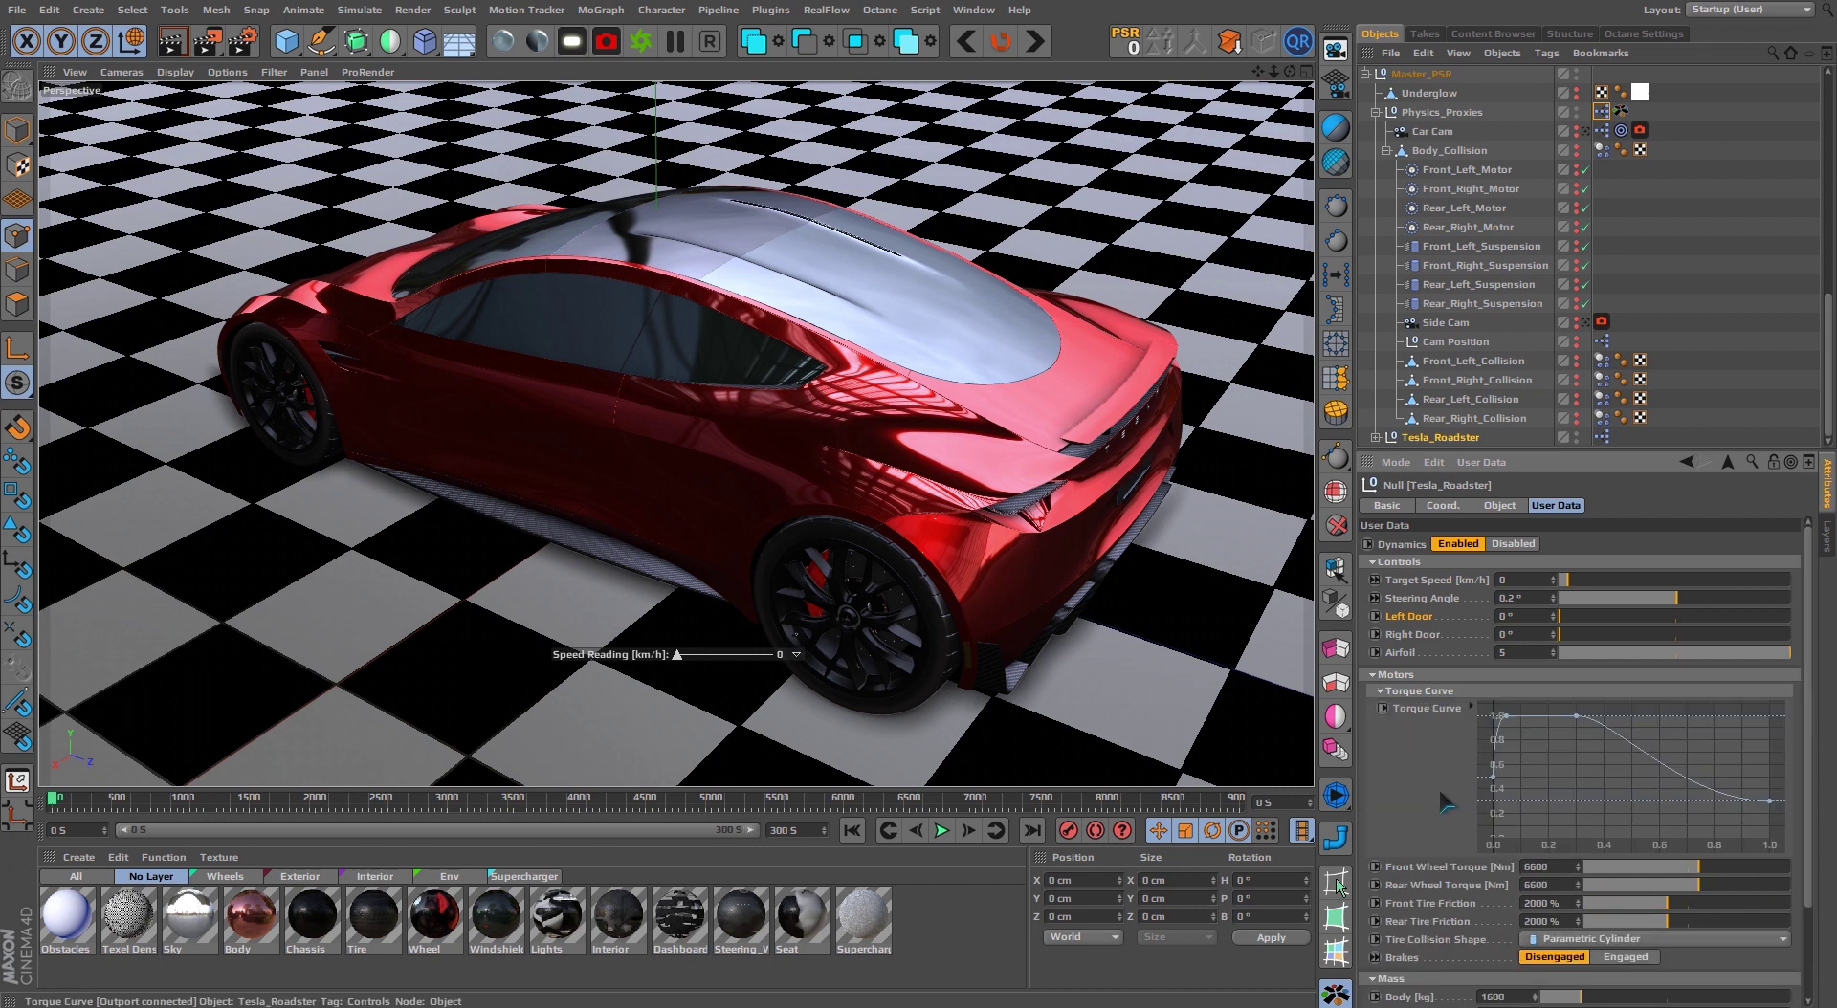
pyautogui.scroll(-1, 1447, 803)
pyautogui.scroll(-1, 1446, 804)
pyautogui.scroll(-1, 1447, 803)
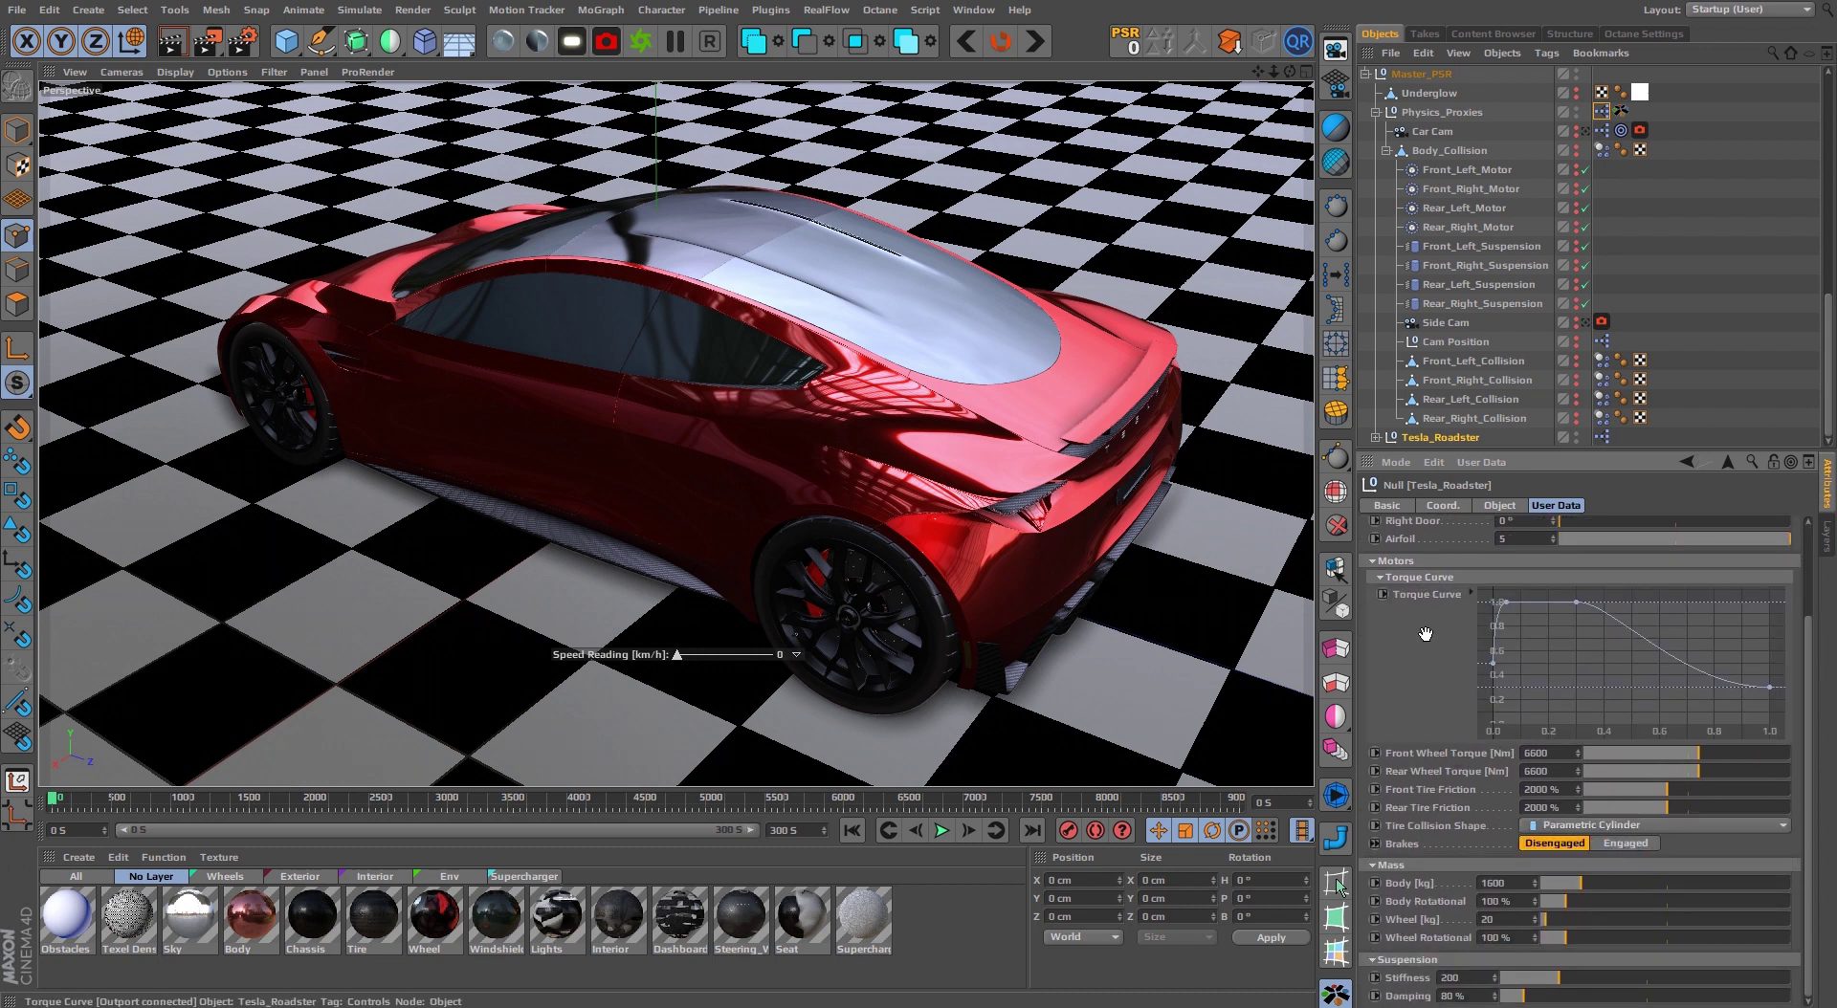
pyautogui.click(1380, 577)
pyautogui.click(1517, 545)
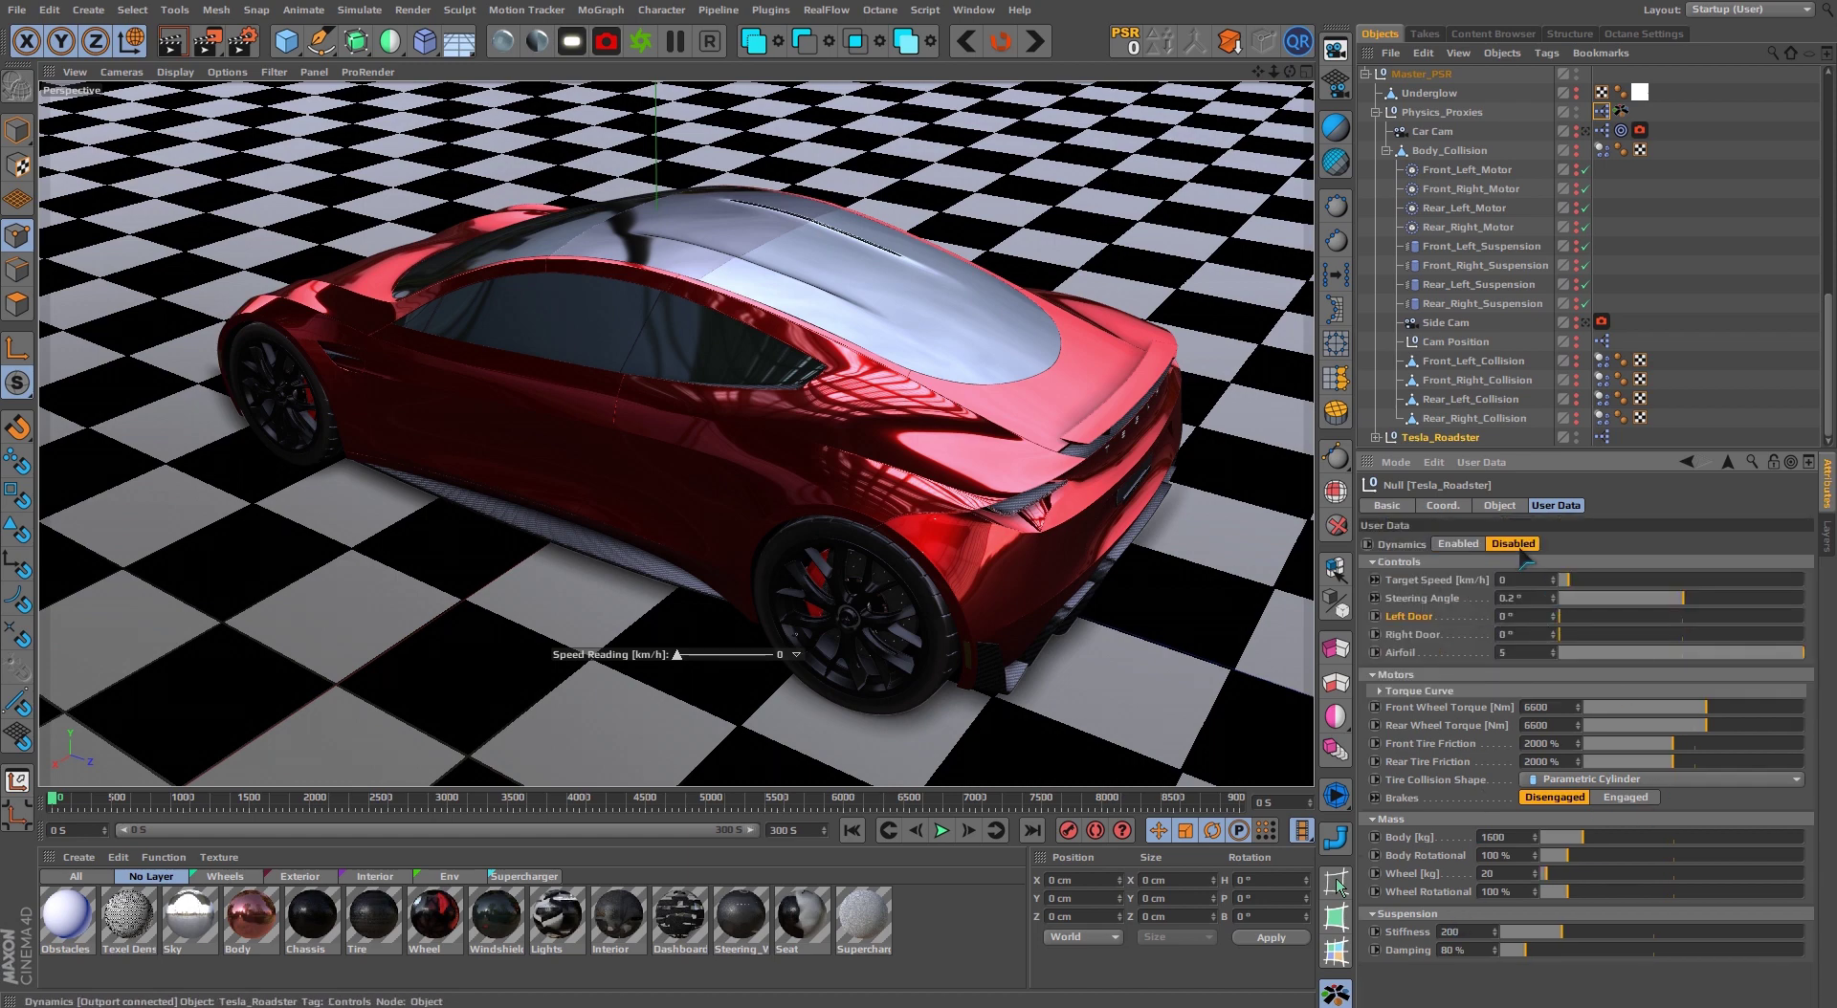
pyautogui.click(1458, 543)
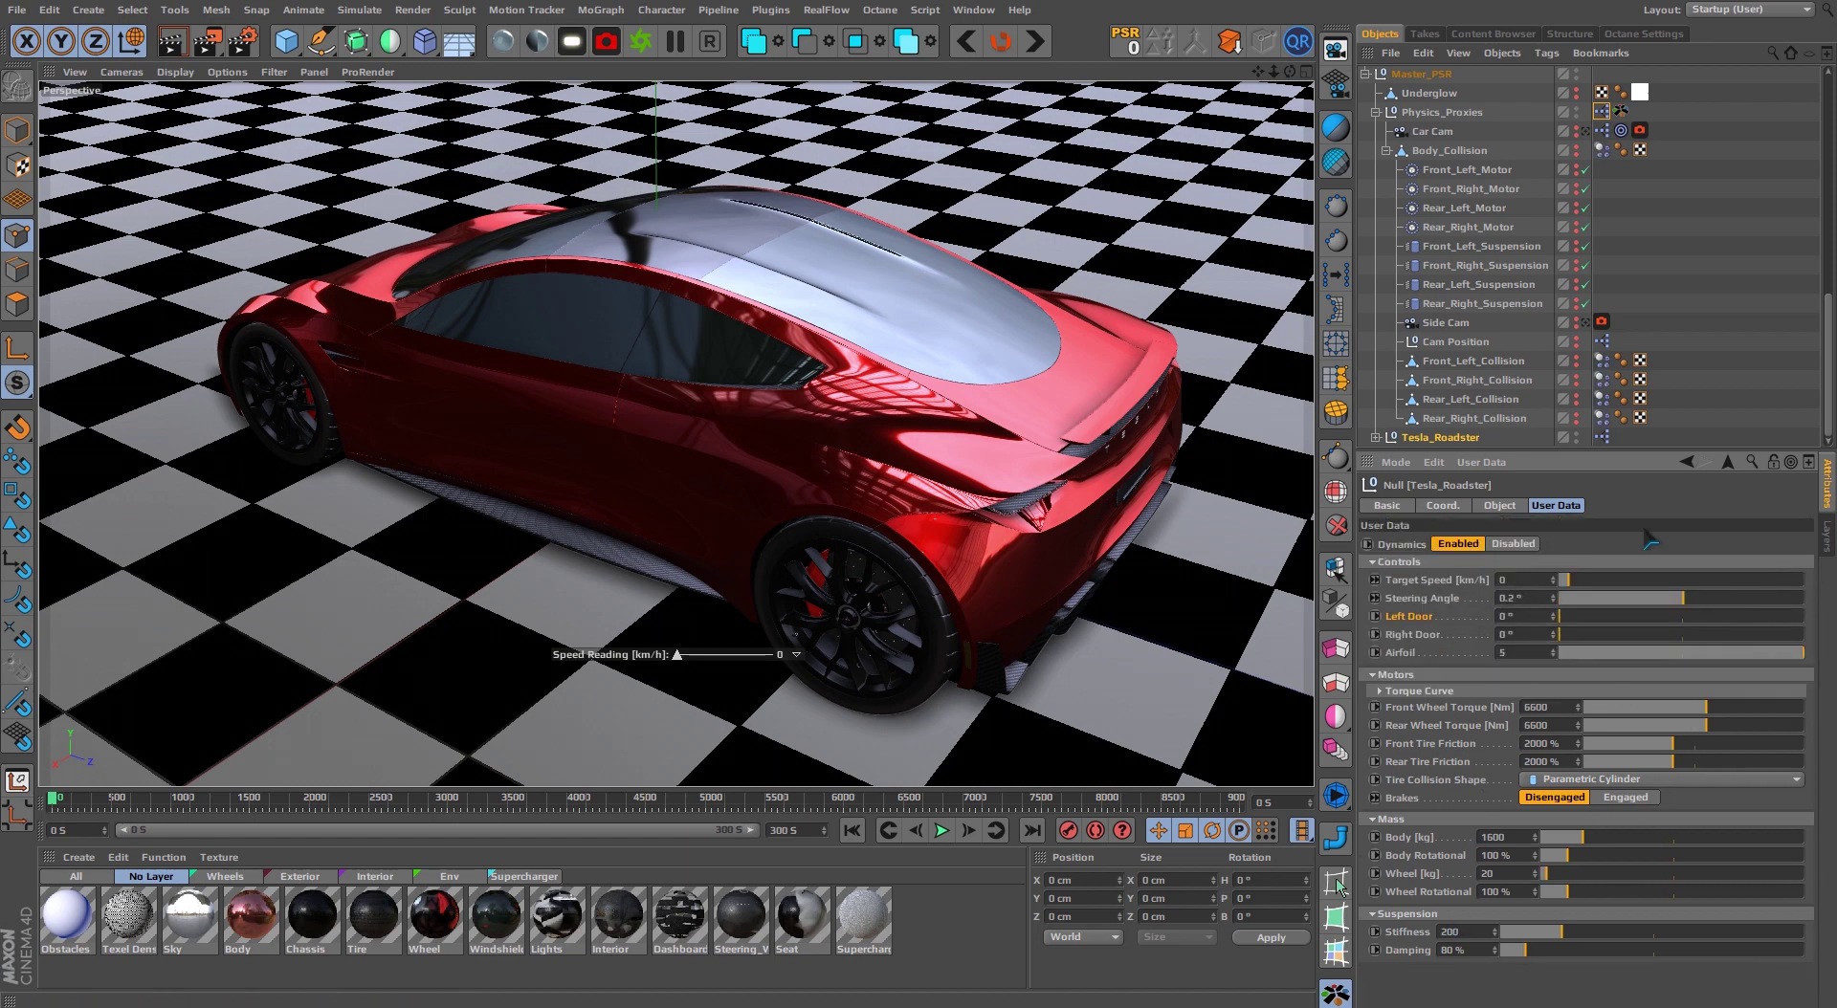
# Step: Test the drop, bank the Master_PSR rig to about -6.064°, then rerun the simulation
pyautogui.press('F8')
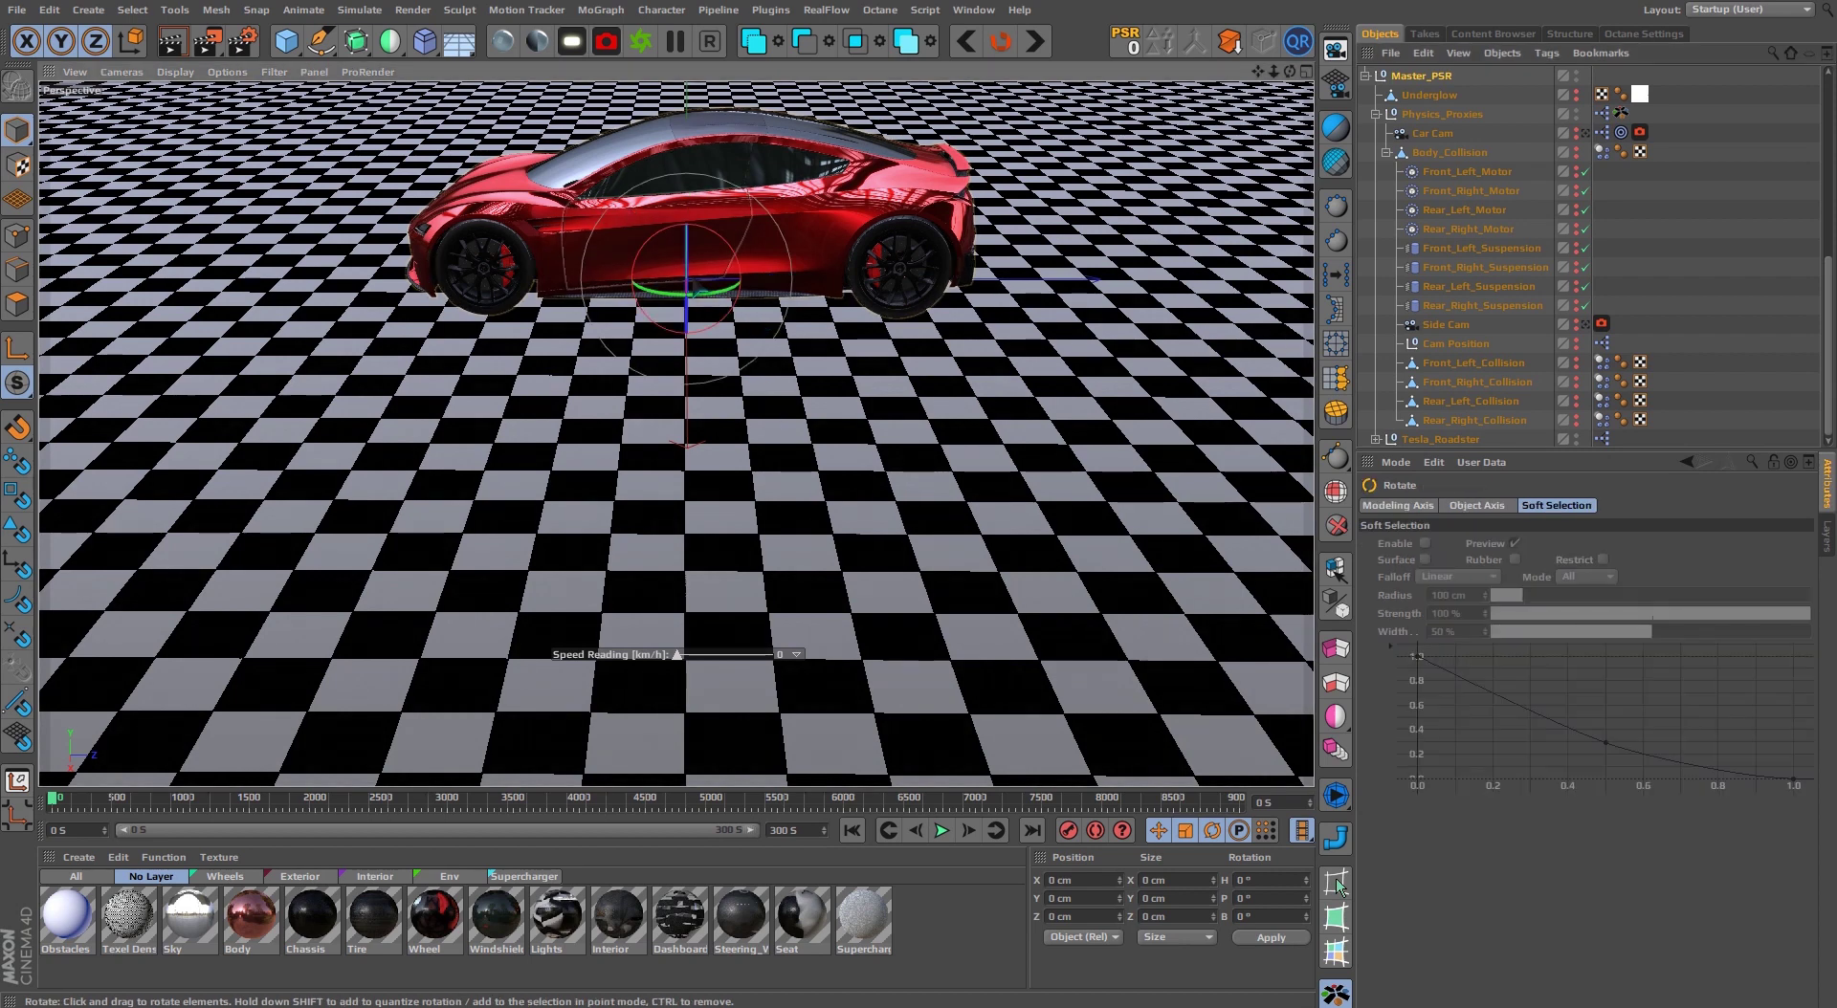
pyautogui.moveTo(739, 280); pyautogui.dragTo(743, 271)
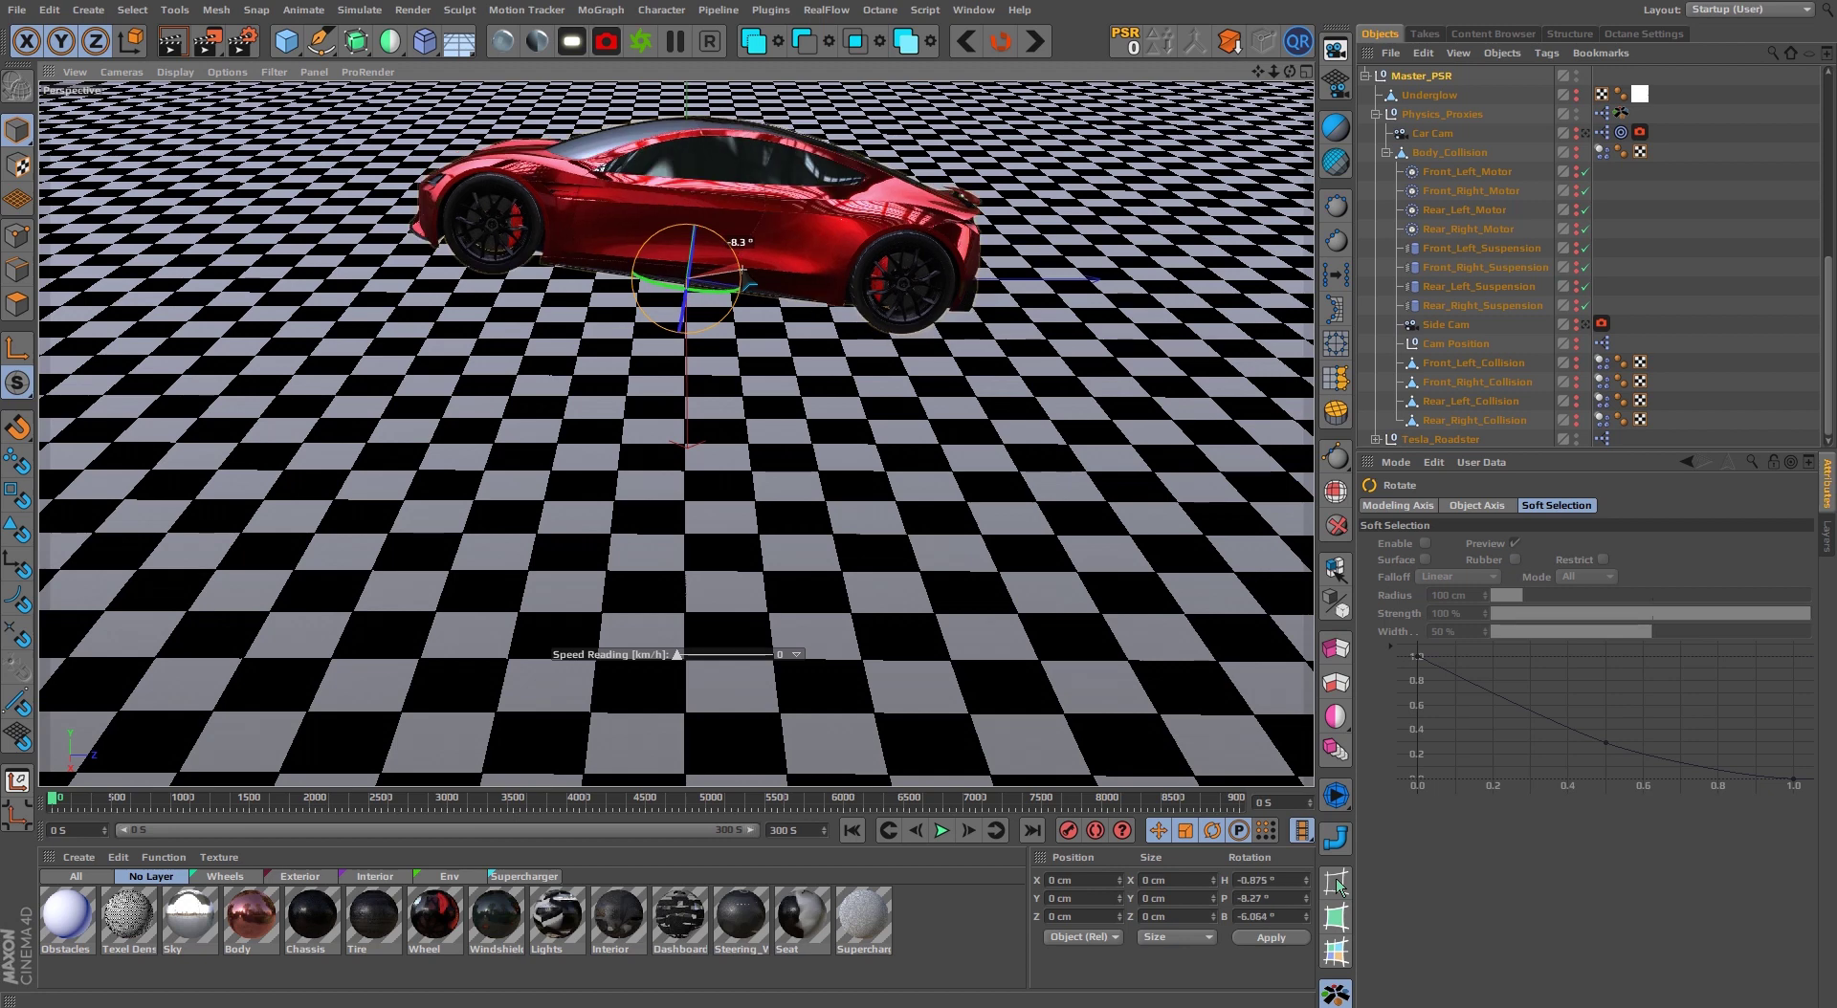
pyautogui.press('F8')
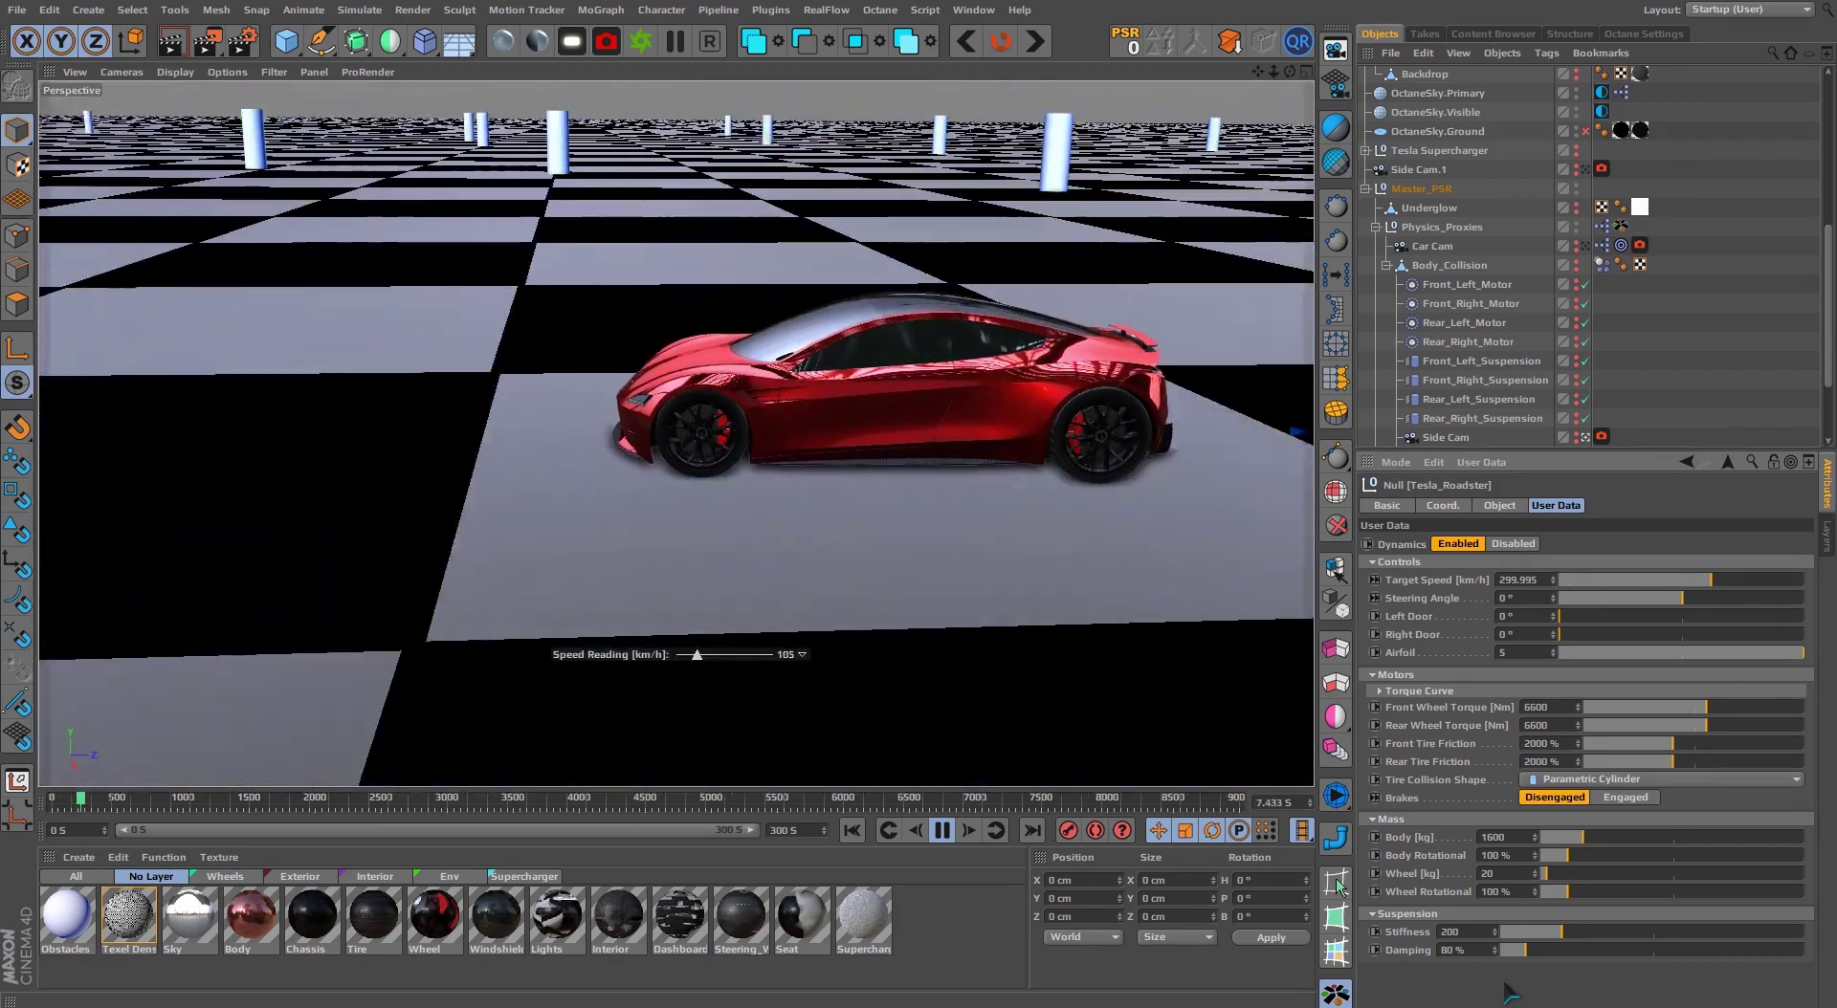
# Step: Weave the Roadster around the pillars, steering left and right, easing off, then reaccelerating
pyautogui.press('Left')
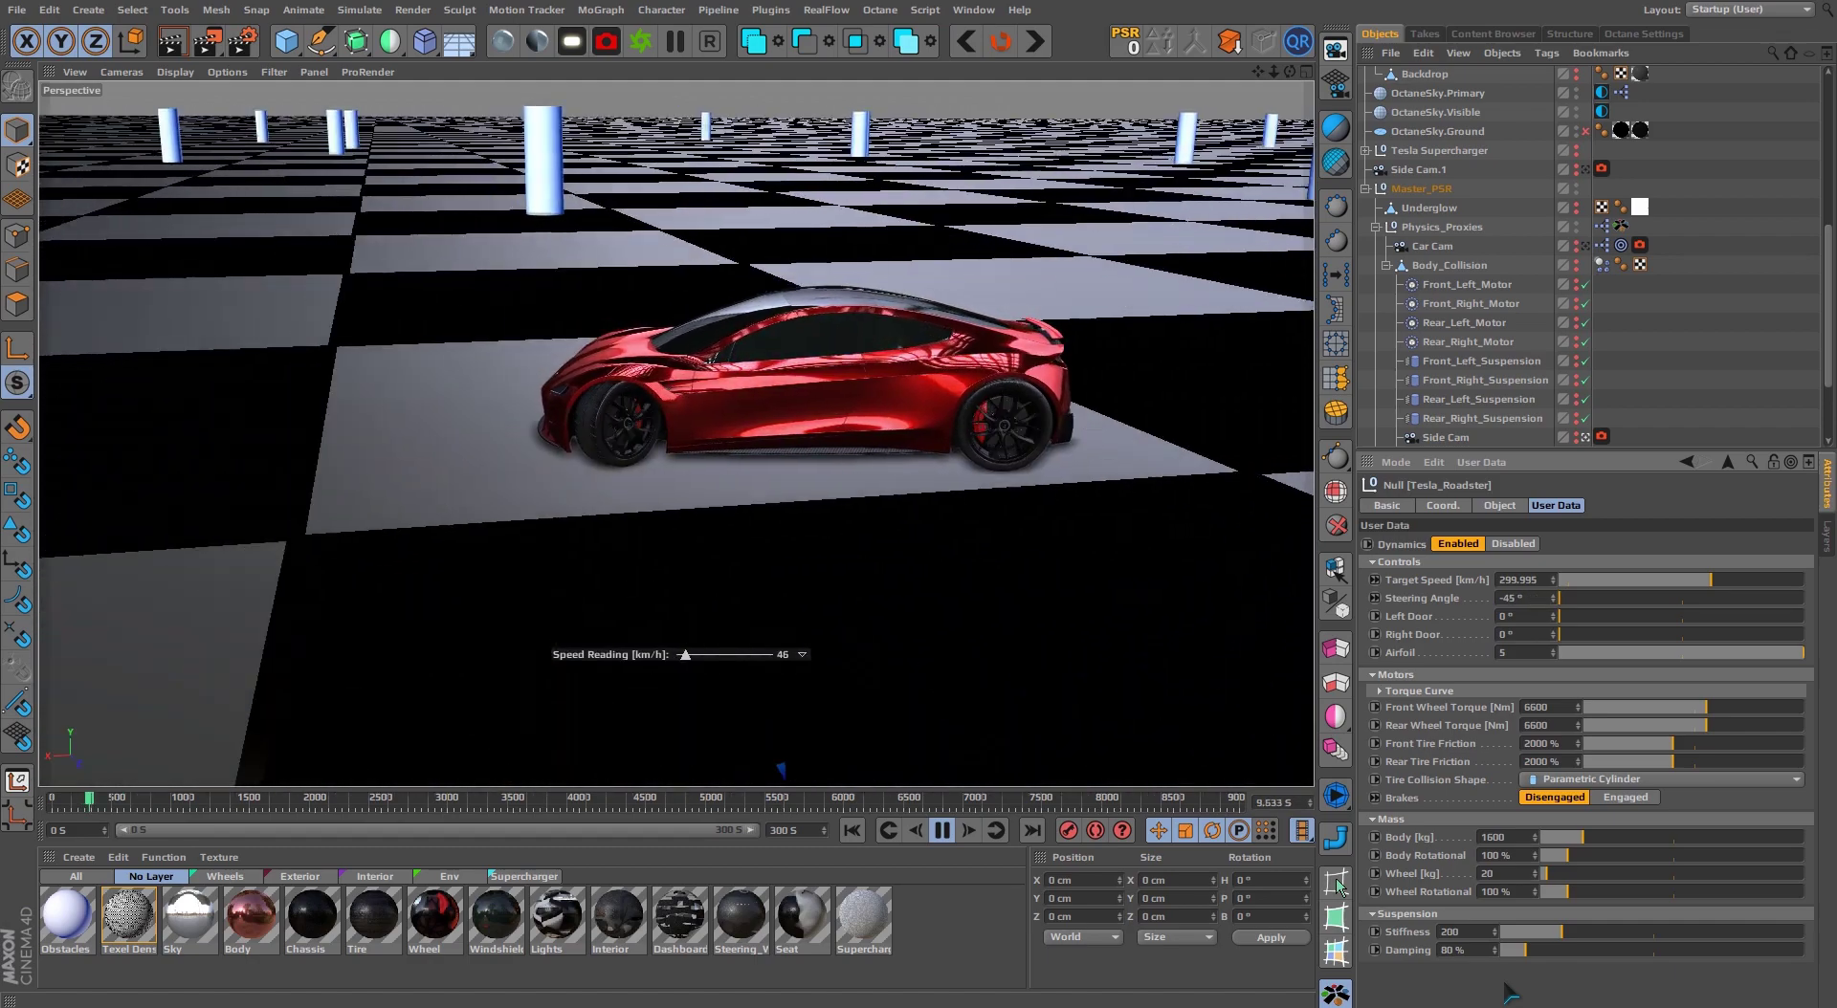
pyautogui.press('Right')
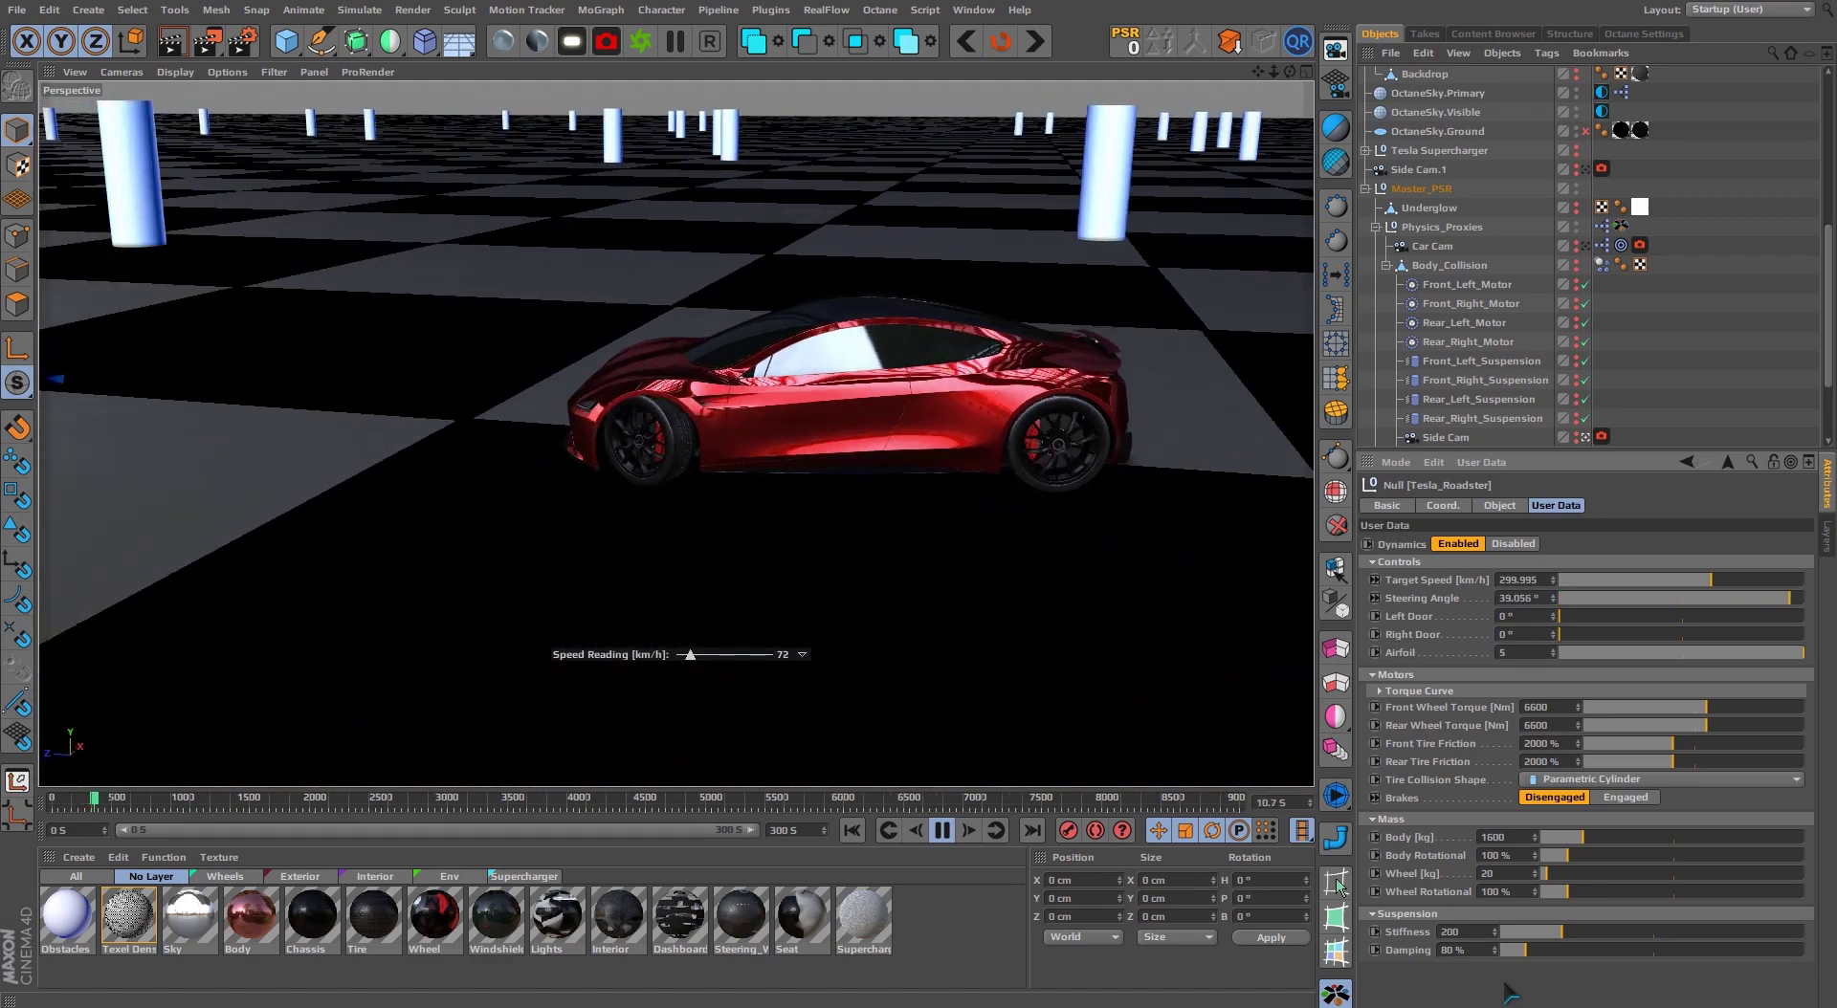
pyautogui.press('Left')
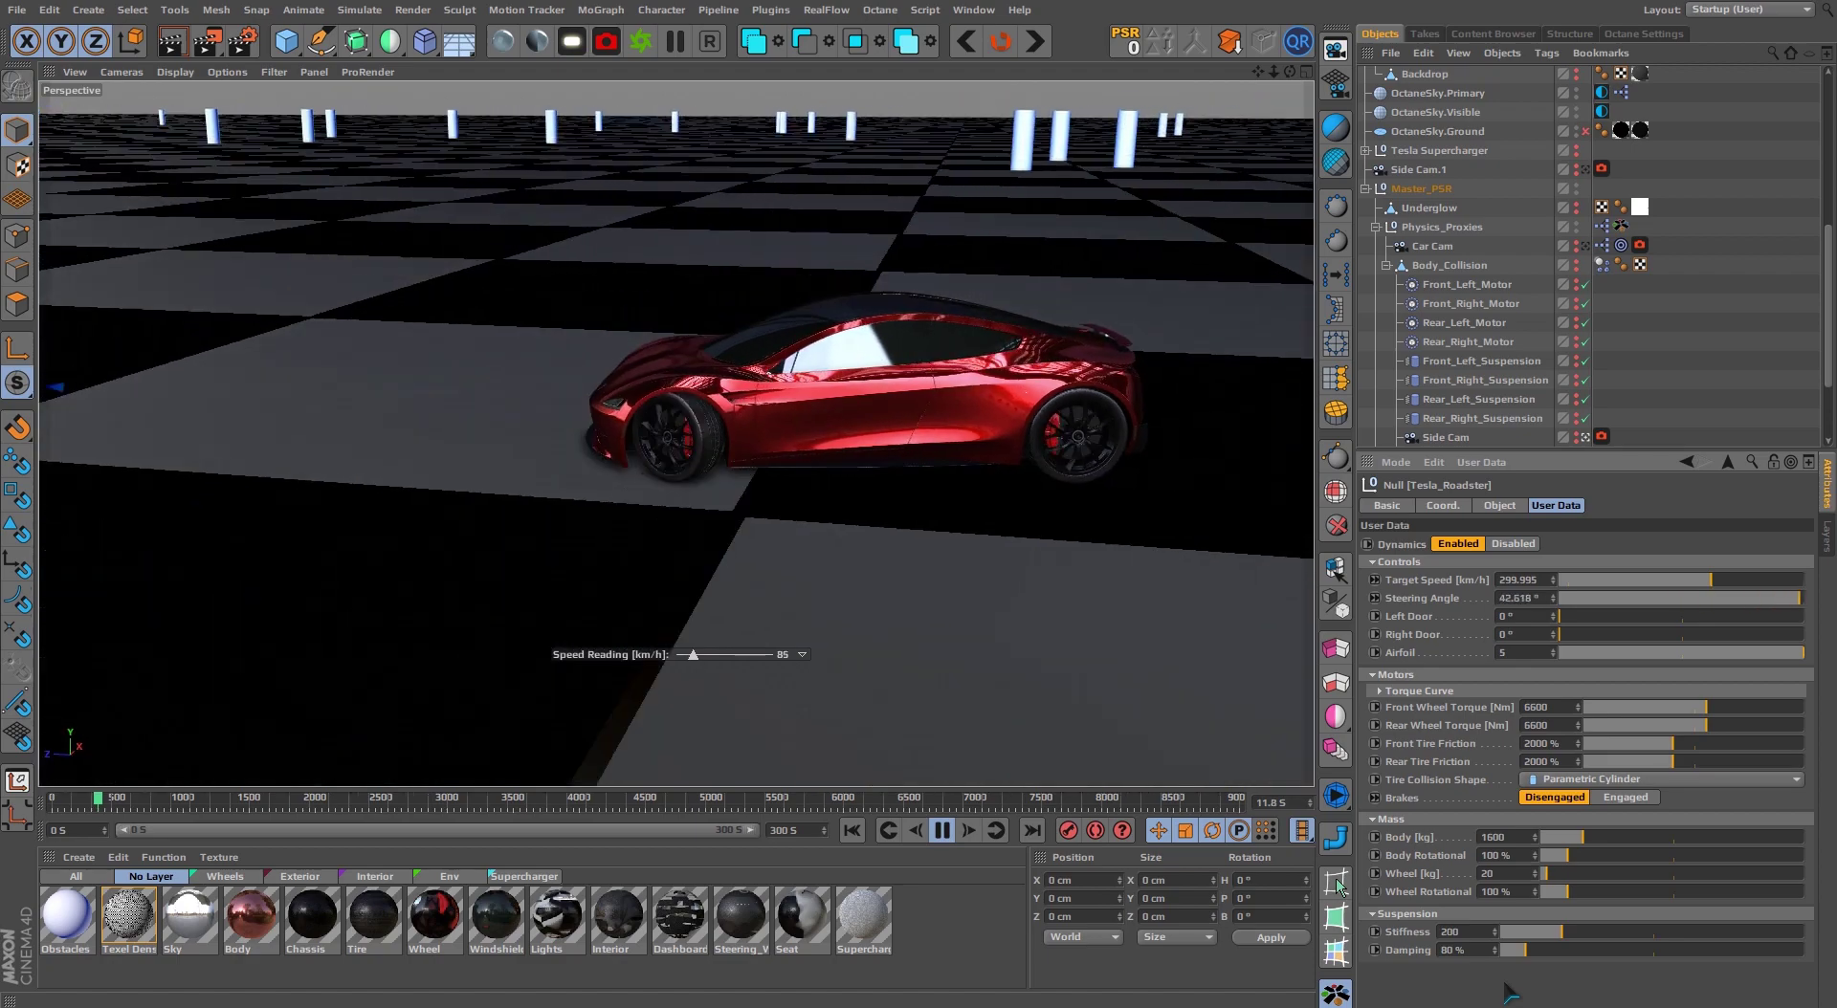
pyautogui.press('Down')
pyautogui.press('Left')
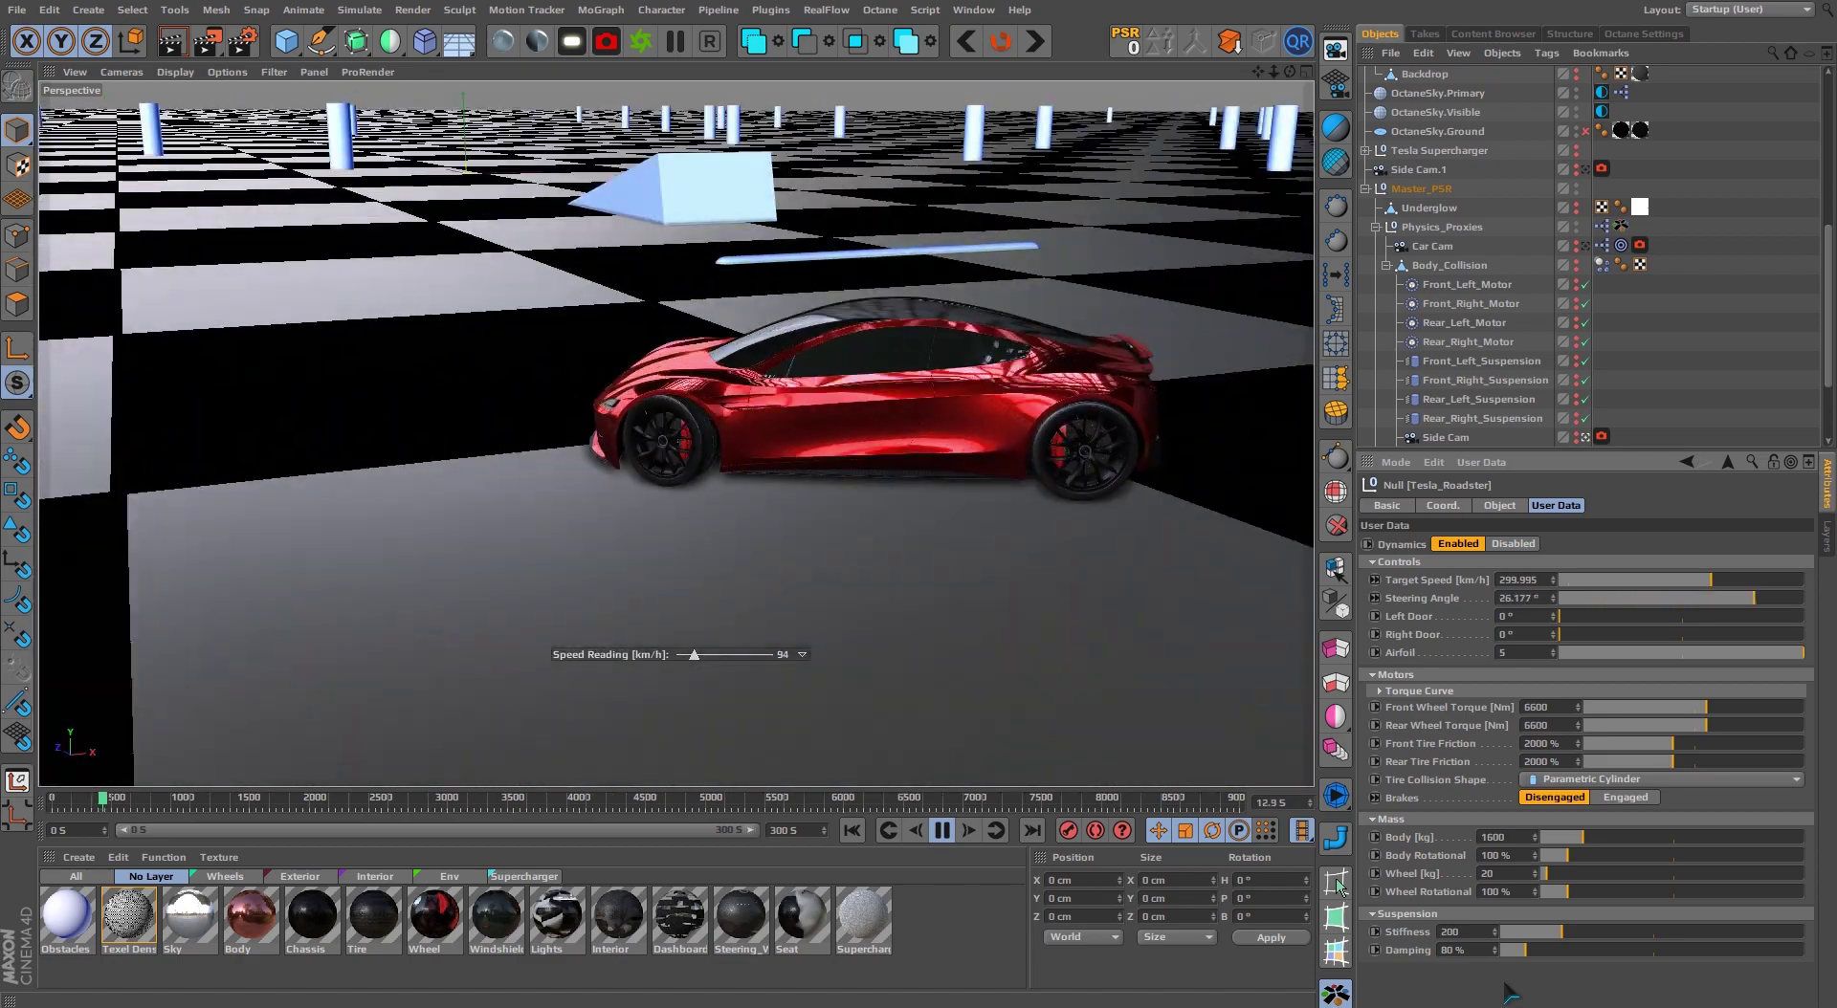
pyautogui.press('Up')
pyautogui.press('Right')
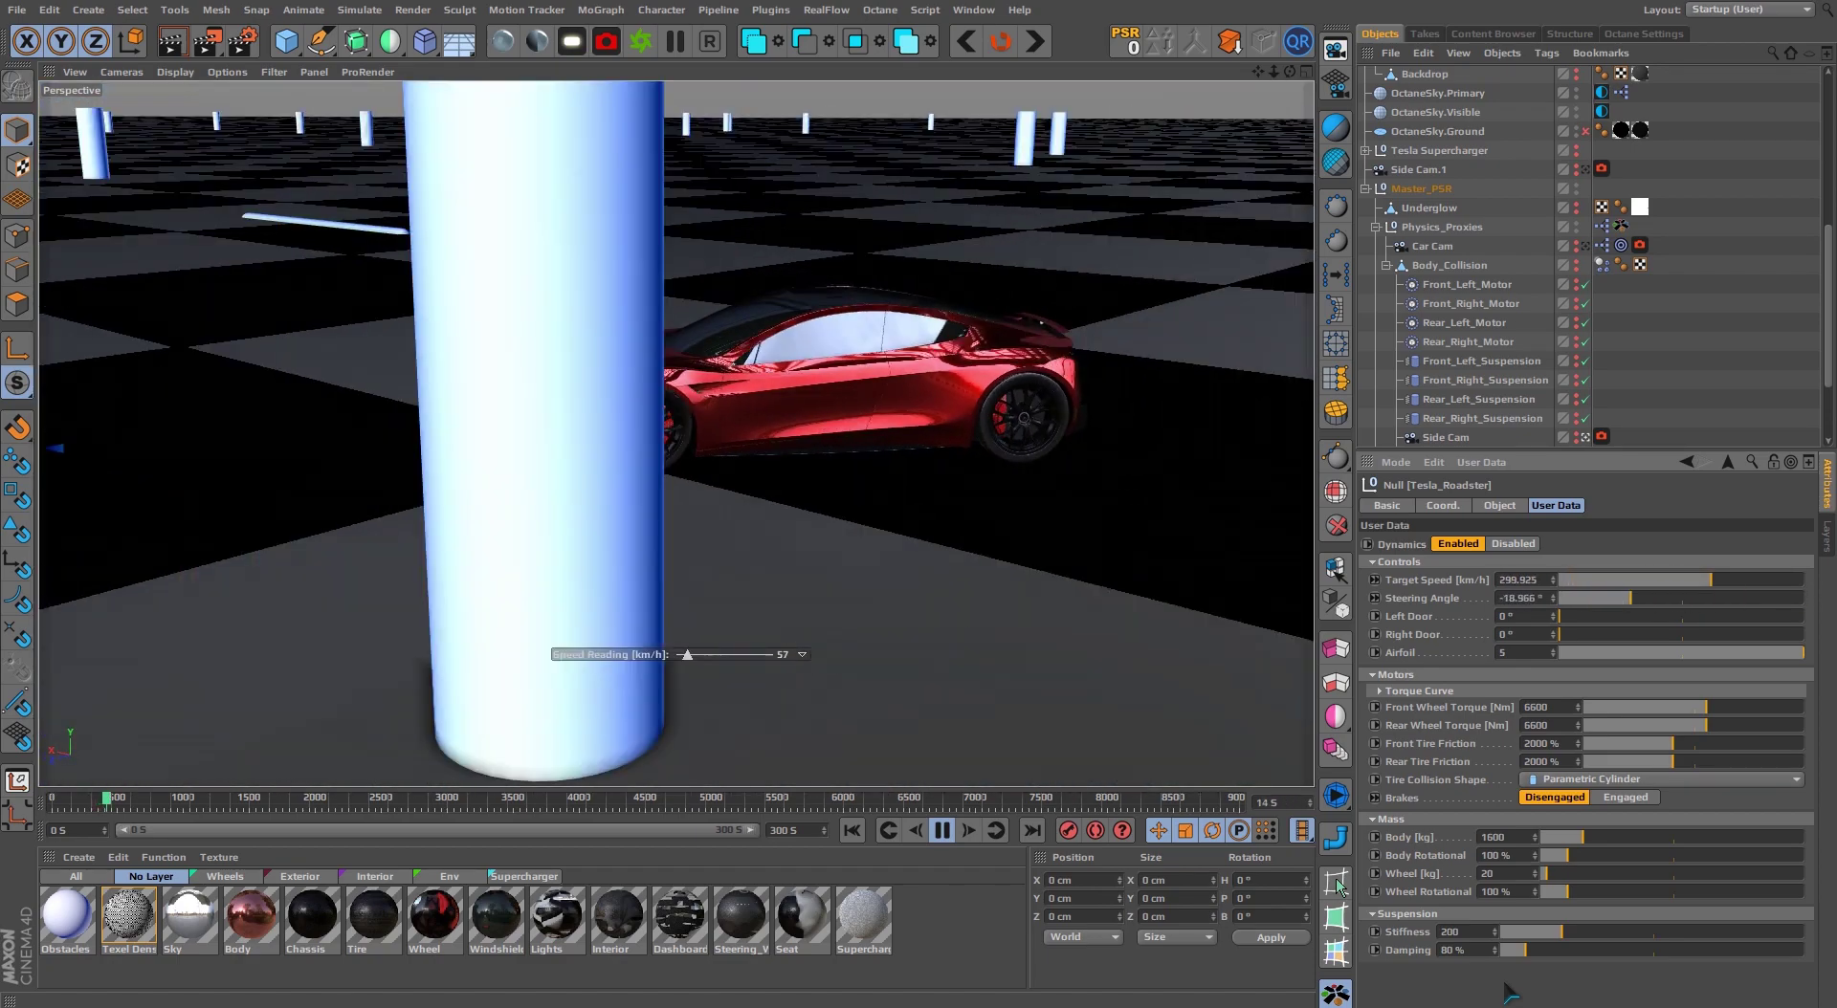